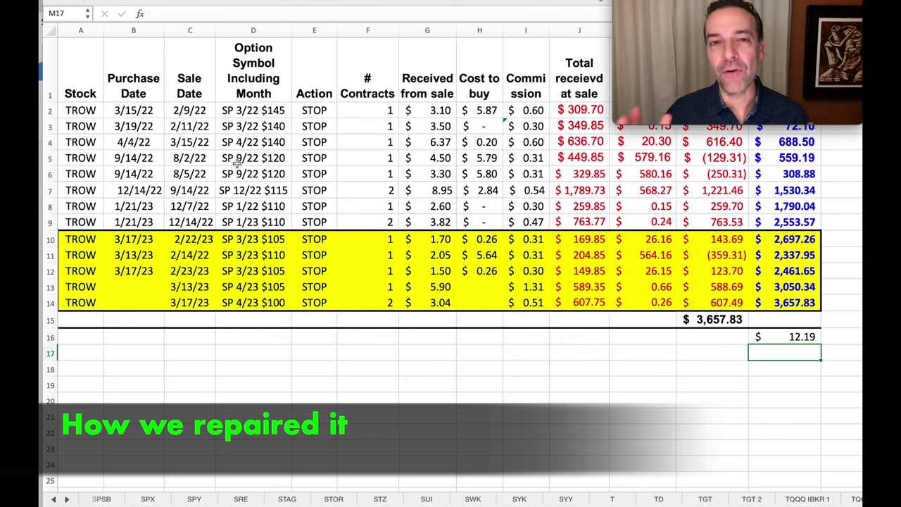
Compare the TROW March $110 put sold on 2/14/23 in the trade log with the stock's daily price chart.
{"action": "left_click", "coordinate": [191, 257]}
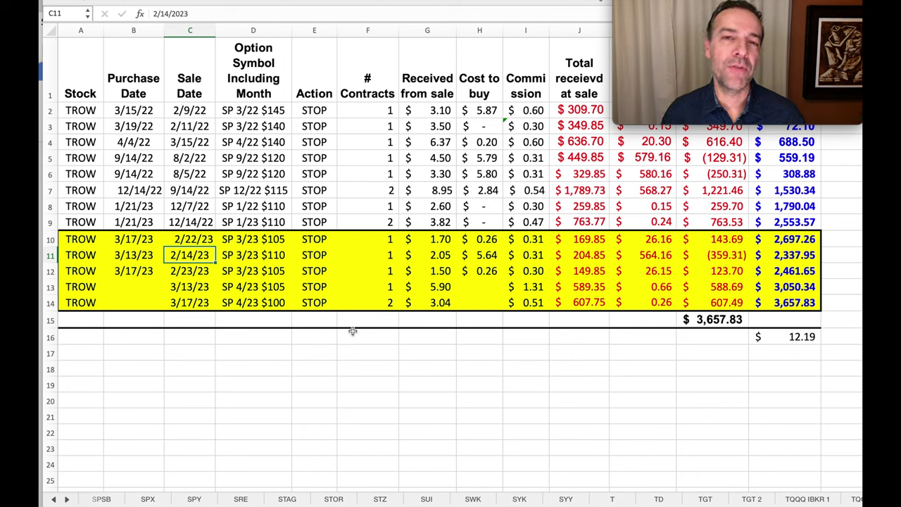
{"action": "key", "text": "alt+Tab"}
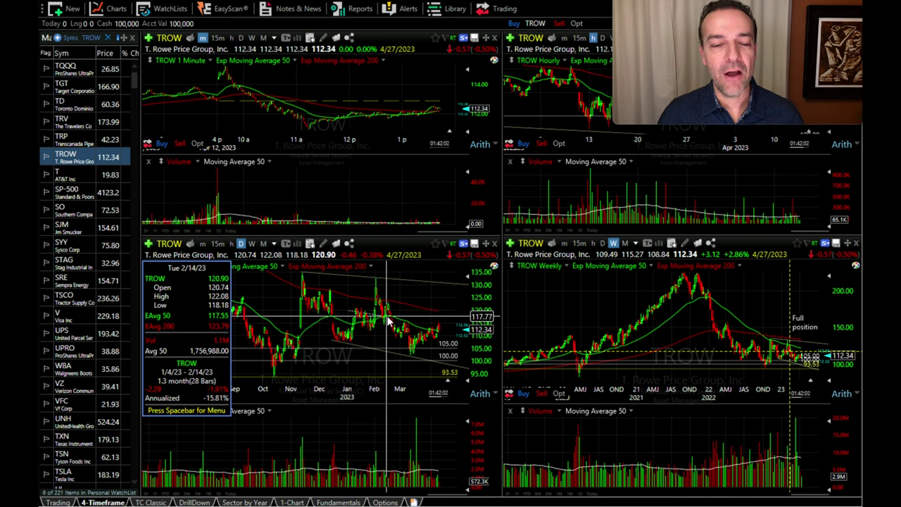
{"action": "left_click_drag", "start_coordinate": [388, 321], "coordinate": [360, 343]}
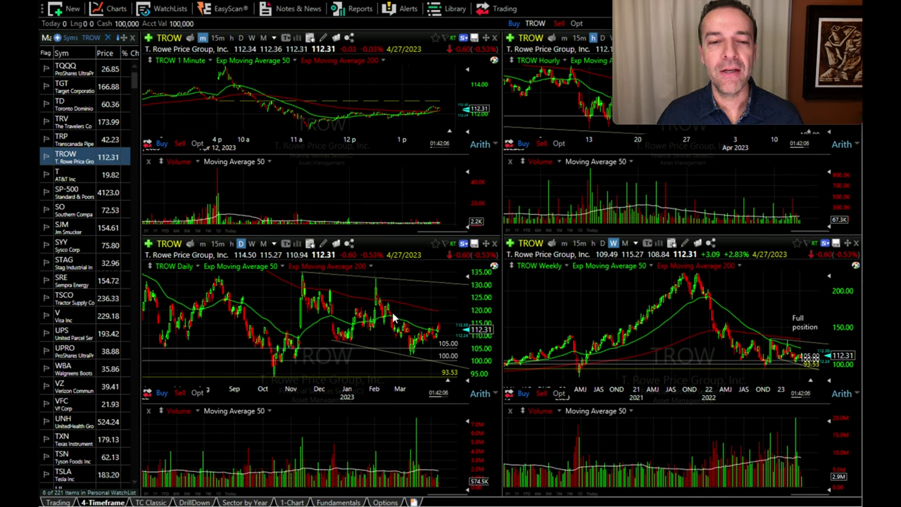
{"action": "mouse_move", "coordinate": [412, 352]}
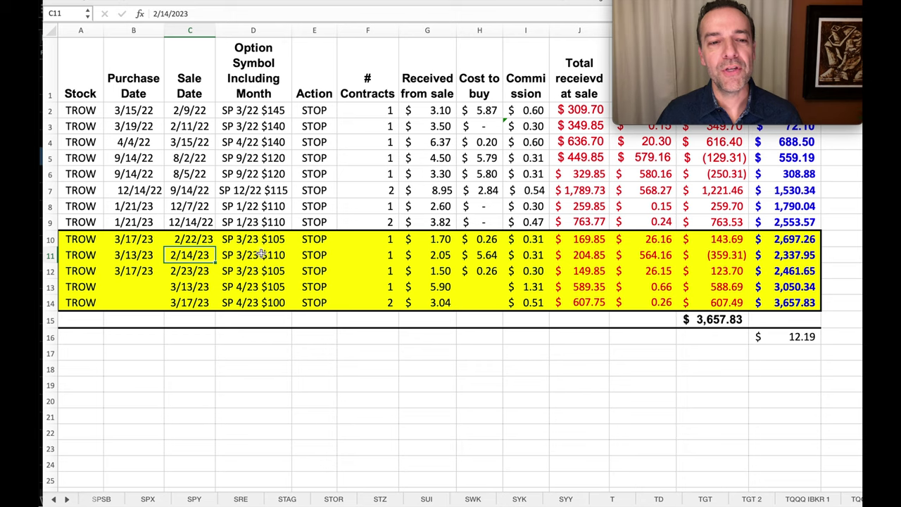
{"action": "left_click", "coordinate": [264, 255]}
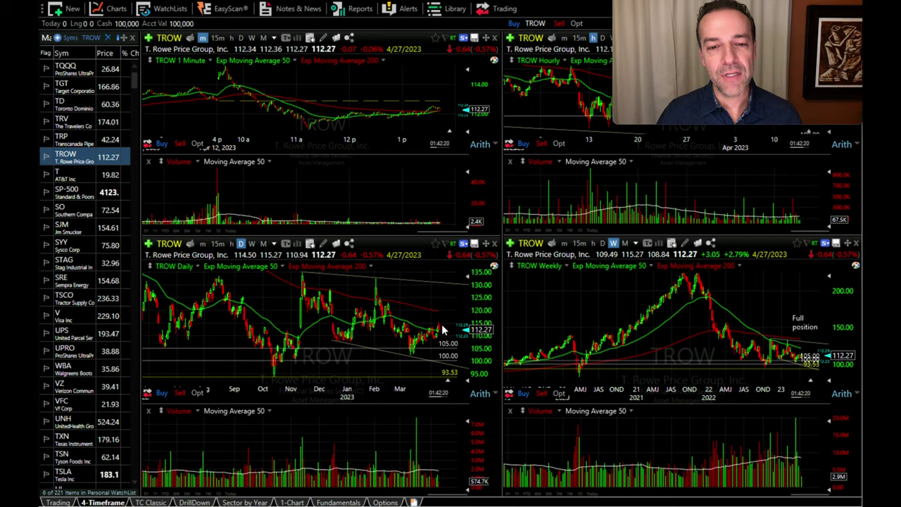
{"action": "left_click_drag", "start_coordinate": [410, 336], "coordinate": [415, 361]}
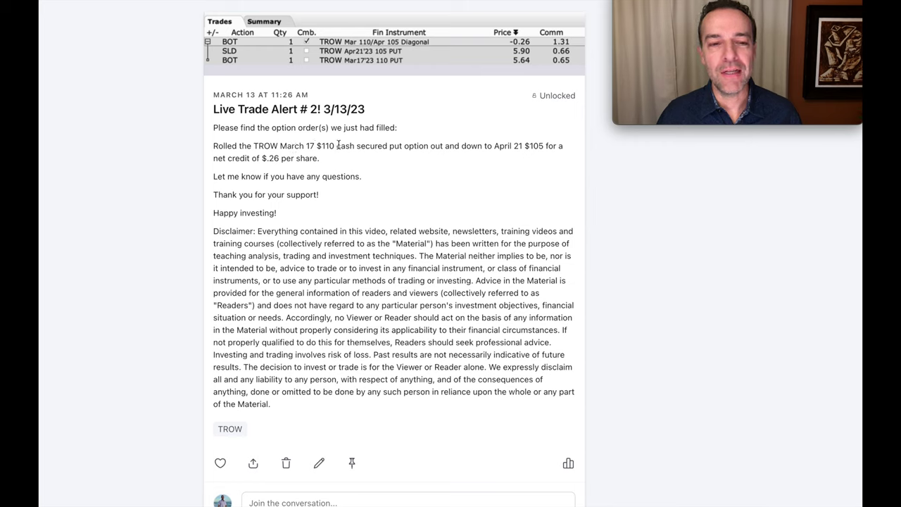
Review the roll to the April 21 $105 put in the TROW trade alert and the subsequent moves on the daily chart.
{"action": "left_click_drag", "start_coordinate": [431, 146], "coordinate": [564, 149]}
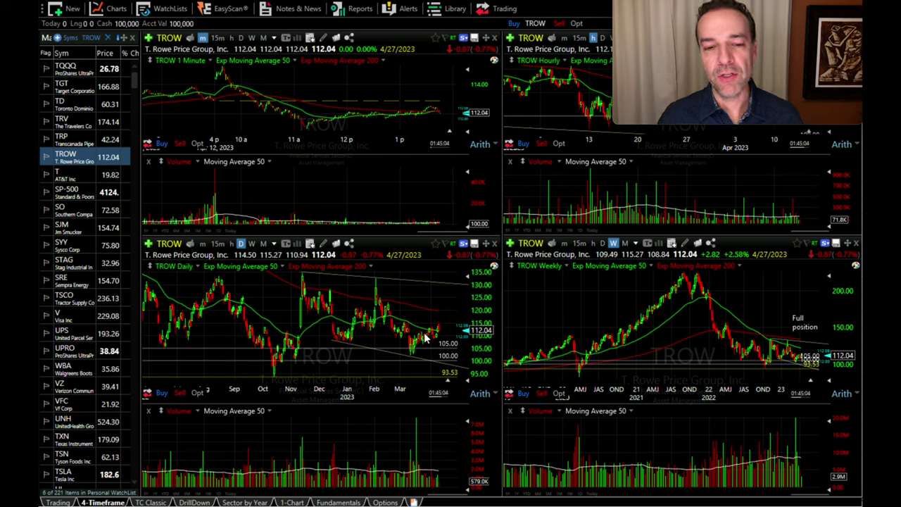
{"action": "mouse_move", "coordinate": [423, 352]}
{"action": "left_mouse_down"}
{"action": "mouse_move", "coordinate": [429, 340]}
{"action": "mouse_move", "coordinate": [434, 354]}
{"action": "mouse_move", "coordinate": [433, 345]}
{"action": "left_mouse_up"}
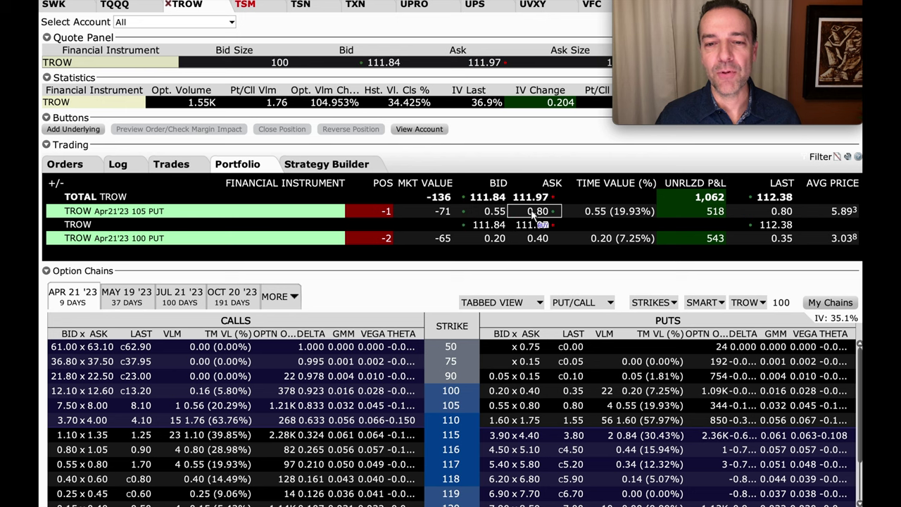
Examine the open TROW April puts with their option chain and look through the list of active price alerts.
{"action": "mouse_move", "coordinate": [583, 214]}
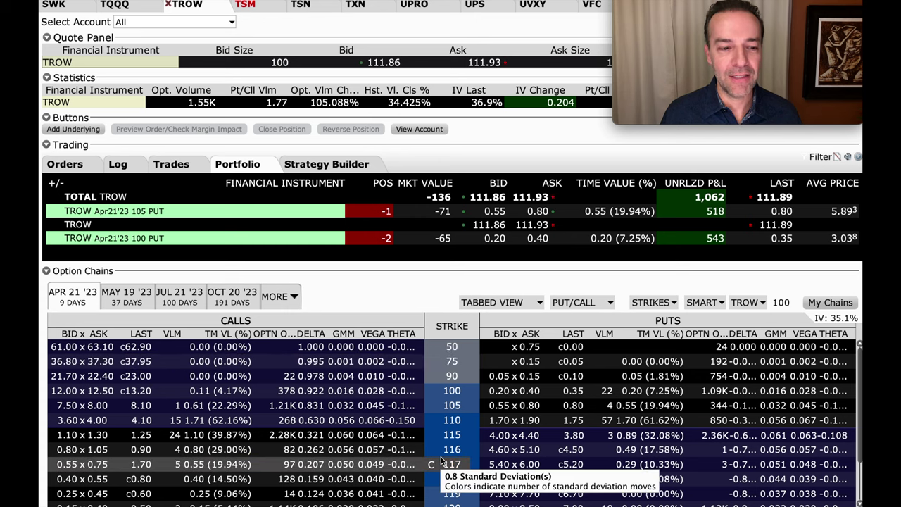
{"action": "scroll", "coordinate": [433, 457], "scroll_direction": "down", "scroll_amount": 3}
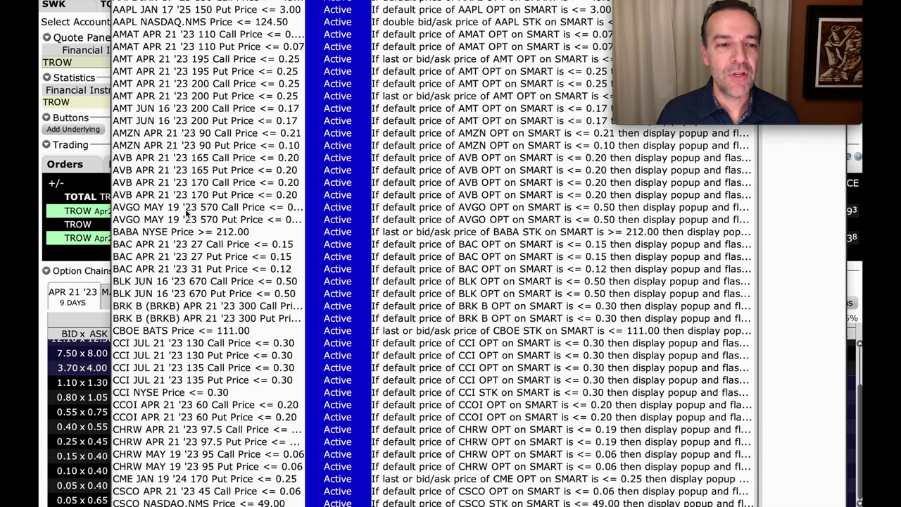
{"action": "scroll", "coordinate": [187, 212], "scroll_direction": "down", "scroll_amount": 4}
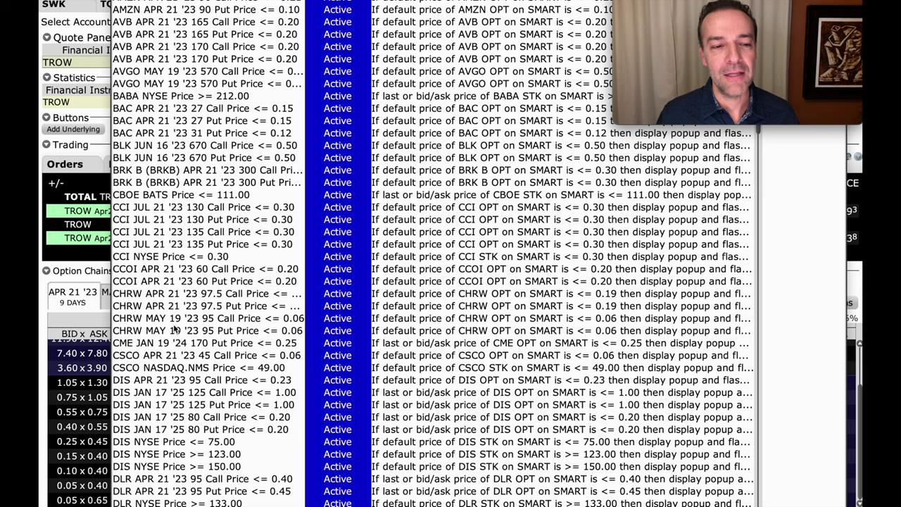
{"action": "key", "text": "Escape"}
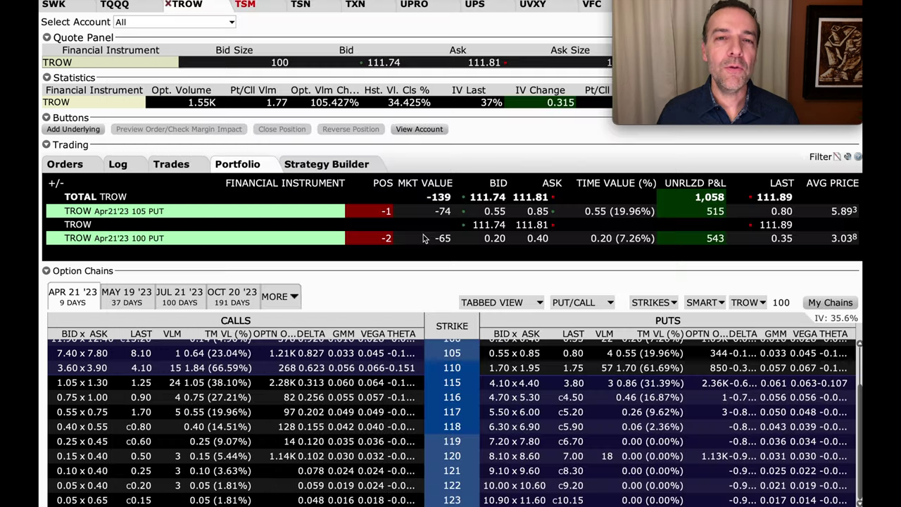
{"action": "mouse_move", "coordinate": [425, 239]}
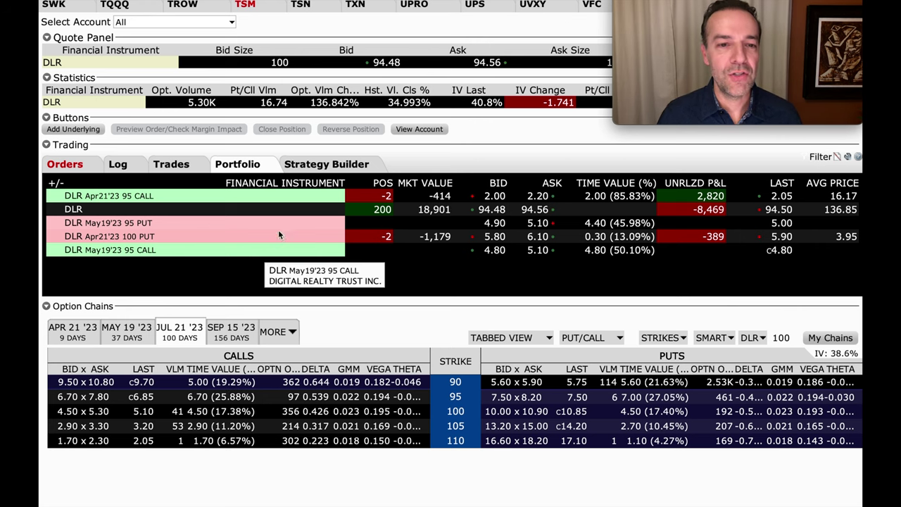
Start a DLR option spread in the Strategy Builder with a buy leg for the April 21 '23 100 put.
{"action": "left_click", "coordinate": [319, 165]}
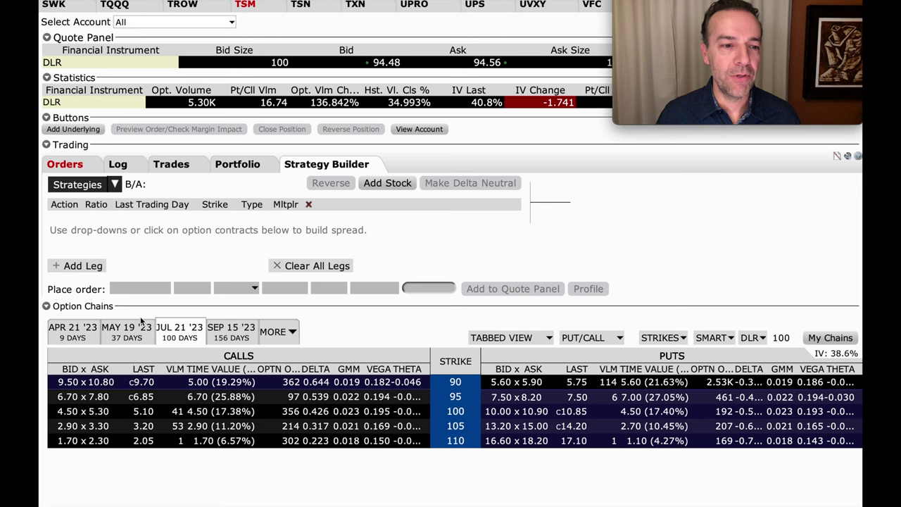
{"action": "left_click", "coordinate": [80, 335]}
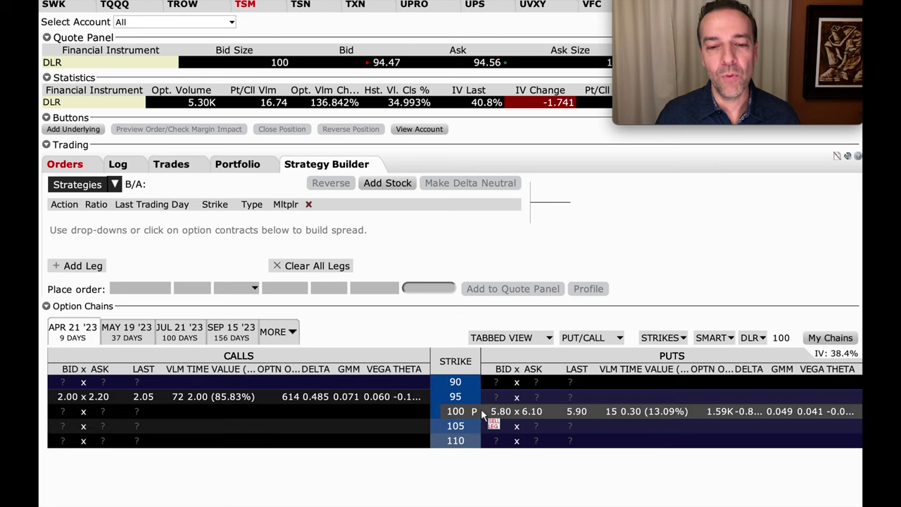
{"action": "left_click", "coordinate": [533, 412]}
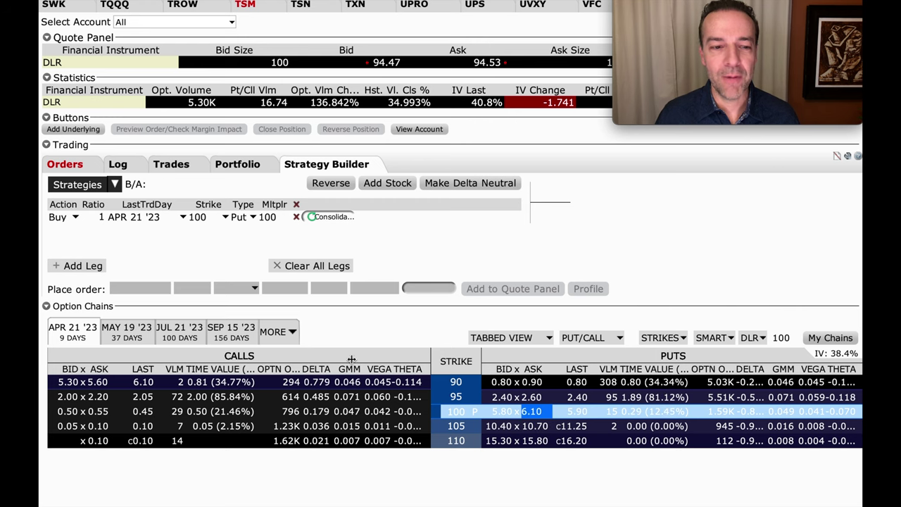
Try the May 19 '23 95 put as the sell leg, check the spread's limit prices, and remove that leg.
{"action": "left_click", "coordinate": [128, 332]}
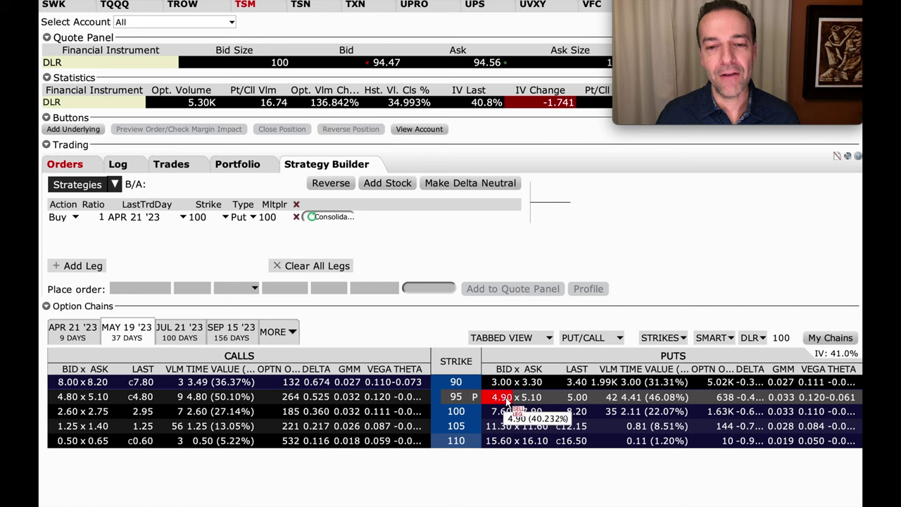
{"action": "left_click", "coordinate": [504, 401]}
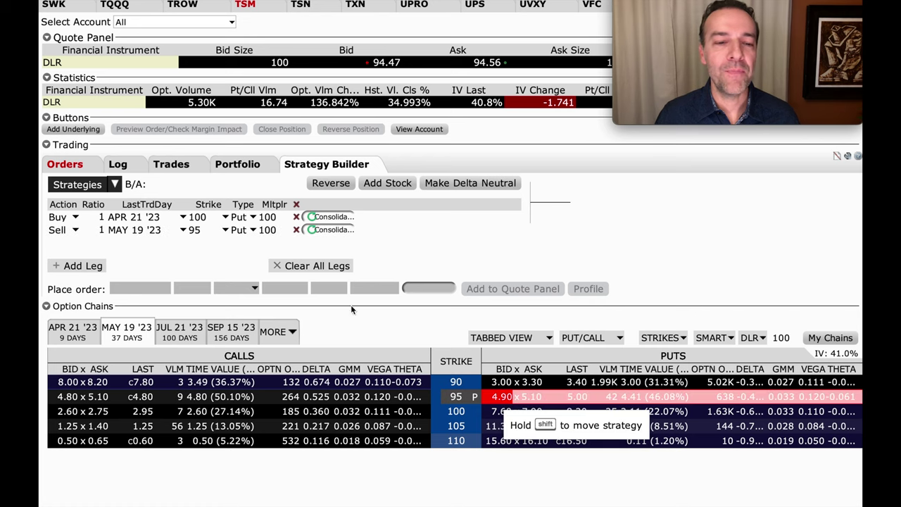
{"action": "left_click", "coordinate": [324, 288]}
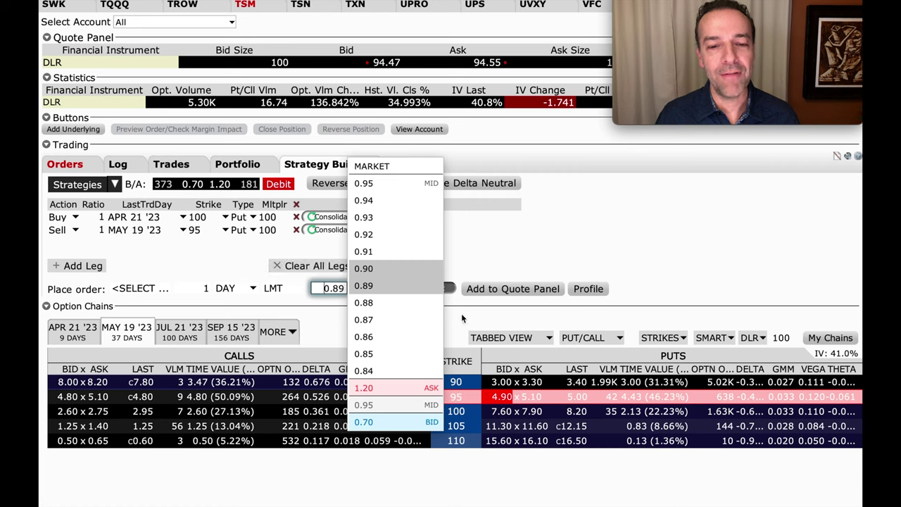
{"action": "key", "text": "Escape"}
{"action": "left_click", "coordinate": [296, 231]}
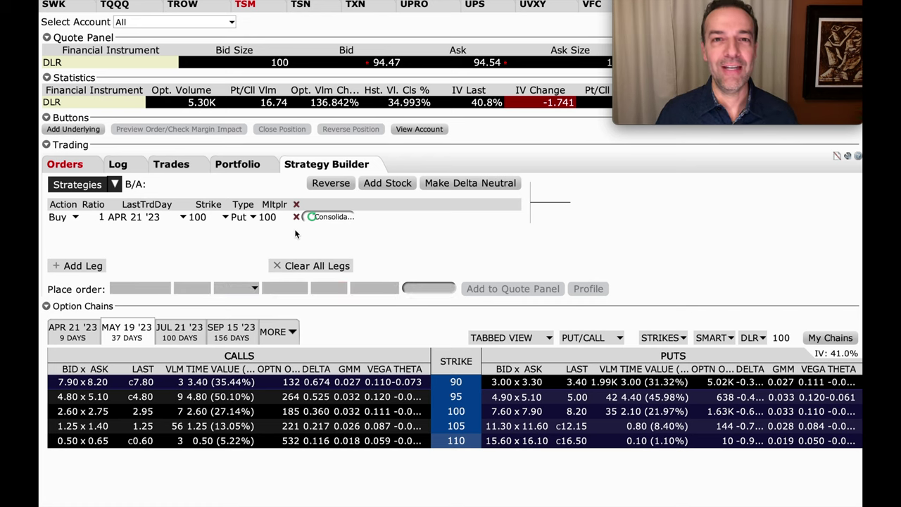
Add a sell leg for the July 21 '23 95 put to the DLR spread and open its limit price.
{"action": "left_click", "coordinate": [182, 338]}
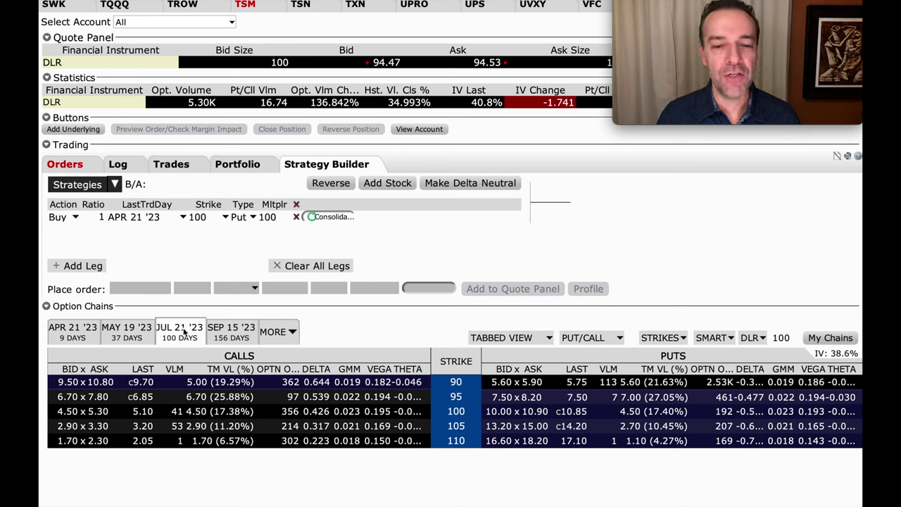
{"action": "left_click", "coordinate": [502, 400]}
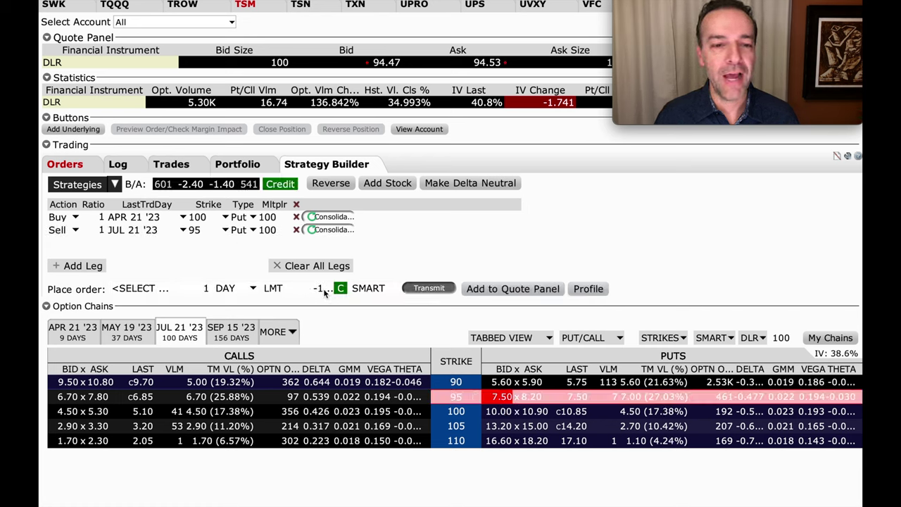
{"action": "left_click", "coordinate": [325, 290]}
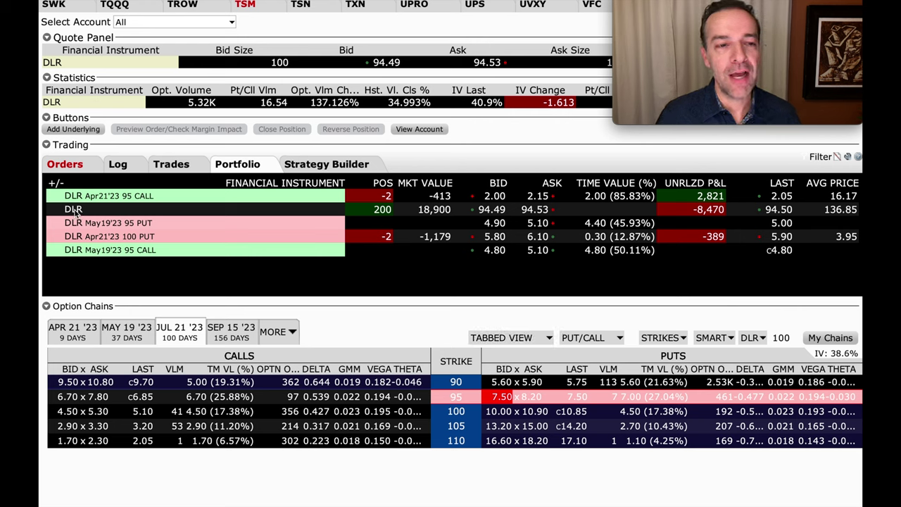
Review the DLR share position in the portfolio and its trade log in the spreadsheet, down to the cost basis formula.
{"action": "left_click", "coordinate": [385, 210]}
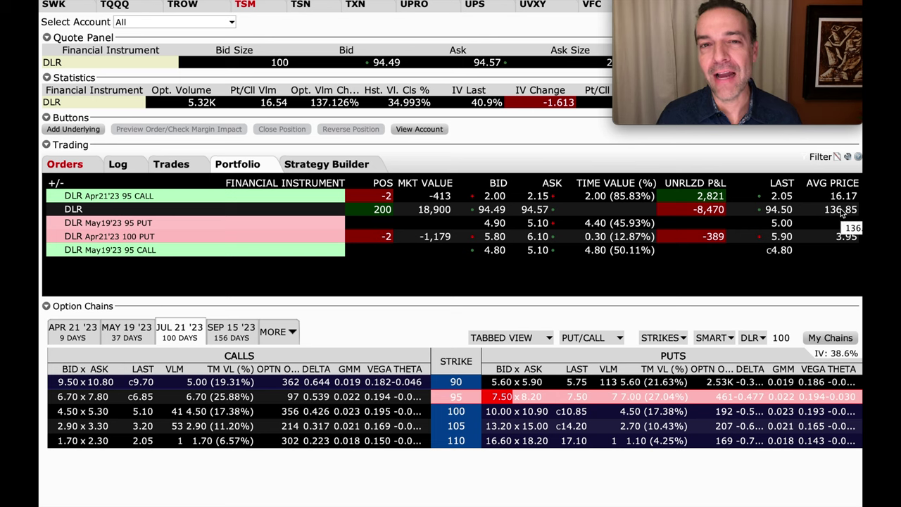
{"action": "mouse_move", "coordinate": [623, 356]}
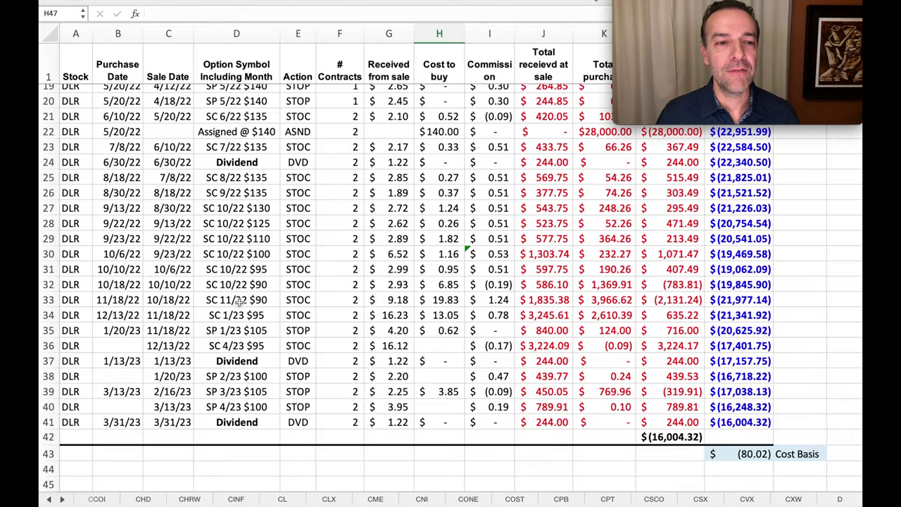
{"action": "scroll", "coordinate": [451, 240], "scroll_direction": "down", "scroll_amount": 2}
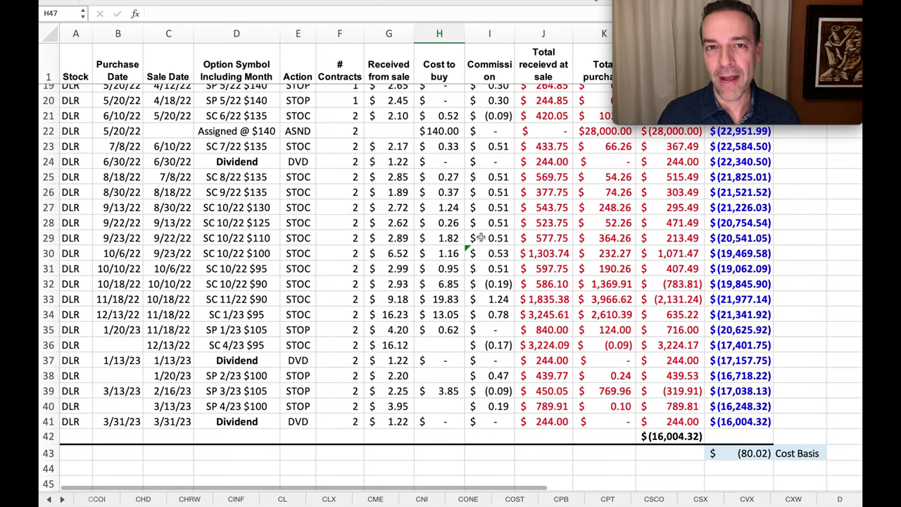
{"action": "scroll", "coordinate": [479, 239], "scroll_direction": "down", "scroll_amount": 6}
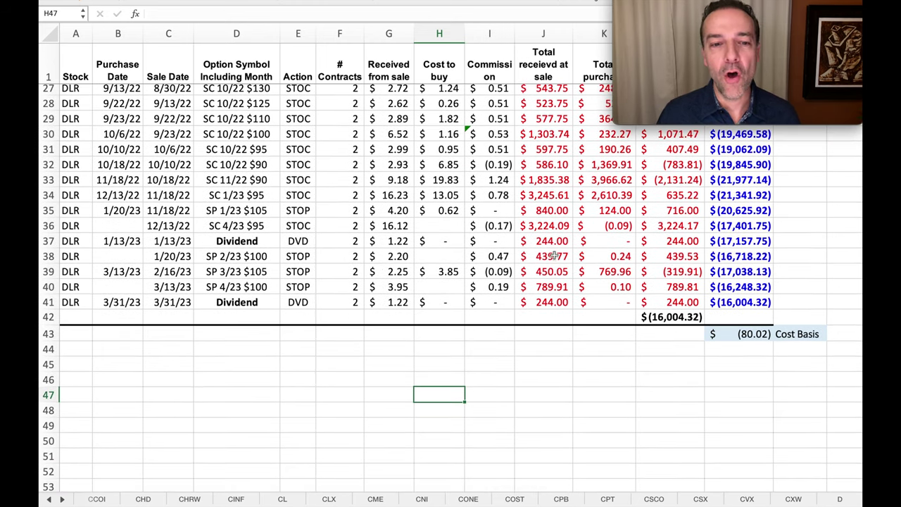
{"action": "scroll", "coordinate": [371, 272], "scroll_direction": "up", "scroll_amount": 5}
{"action": "scroll", "coordinate": [372, 272], "scroll_direction": "up", "scroll_amount": 5}
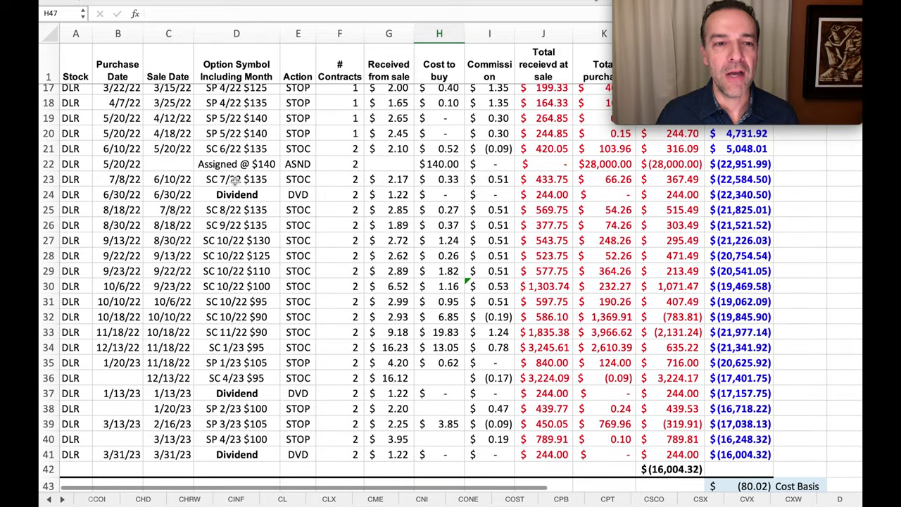
{"action": "scroll", "coordinate": [423, 211], "scroll_direction": "down", "scroll_amount": 5}
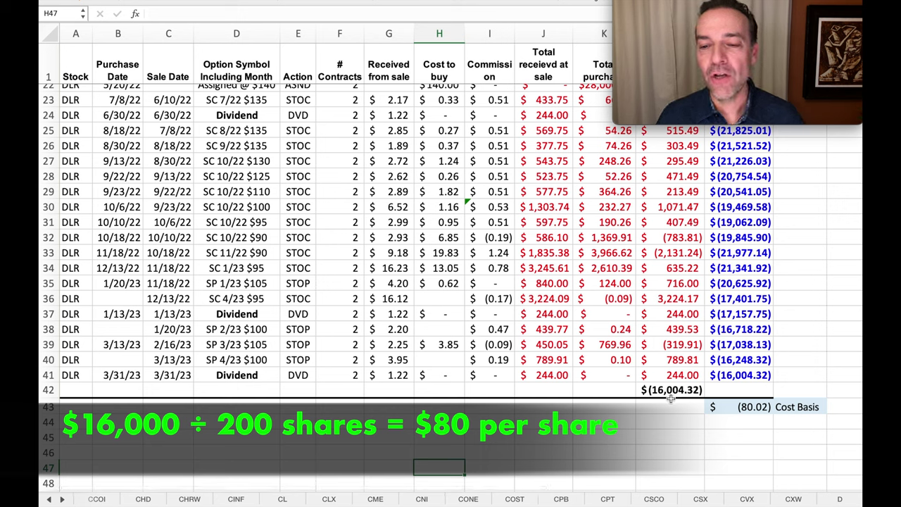
{"action": "left_click", "coordinate": [718, 405]}
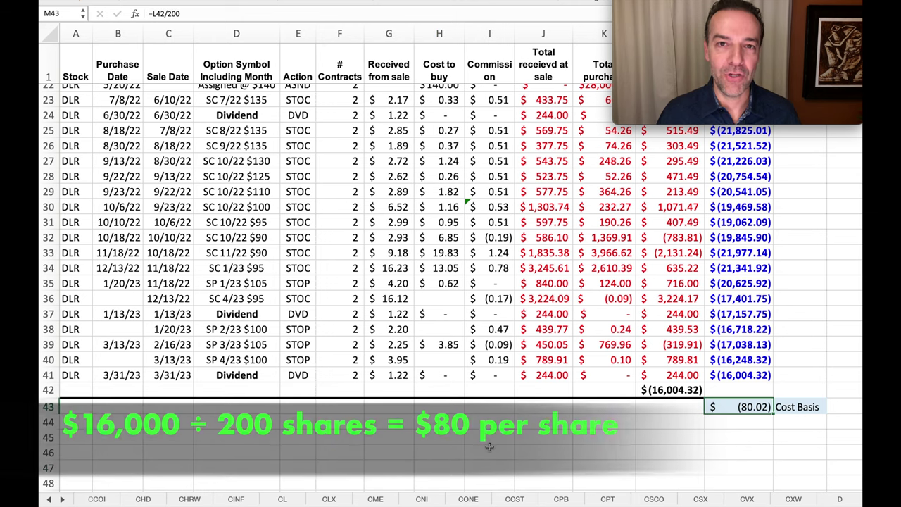
Examine the purchase price of the assigned DLR shares and the option trades and dividends logged after it.
{"action": "scroll", "coordinate": [602, 398], "scroll_direction": "up", "scroll_amount": 4}
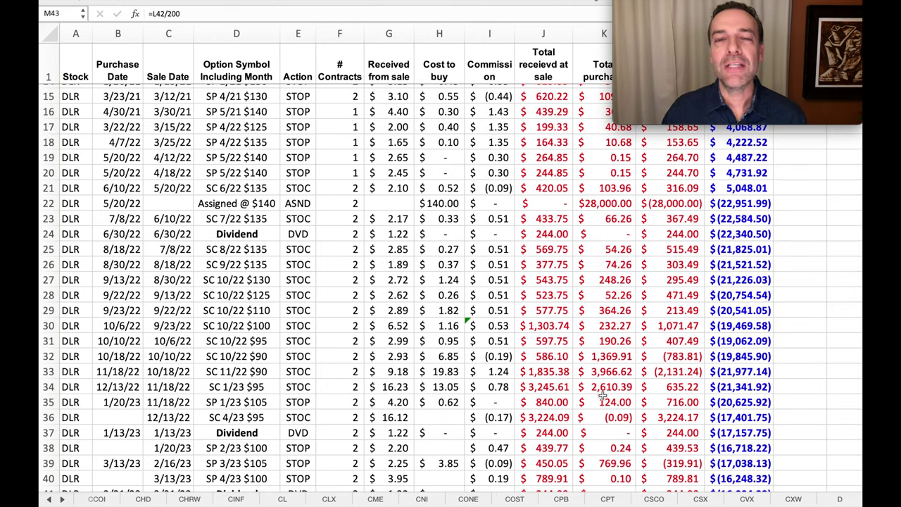
{"action": "left_click", "coordinate": [435, 204]}
{"action": "scroll", "coordinate": [435, 204], "scroll_direction": "down", "scroll_amount": 1}
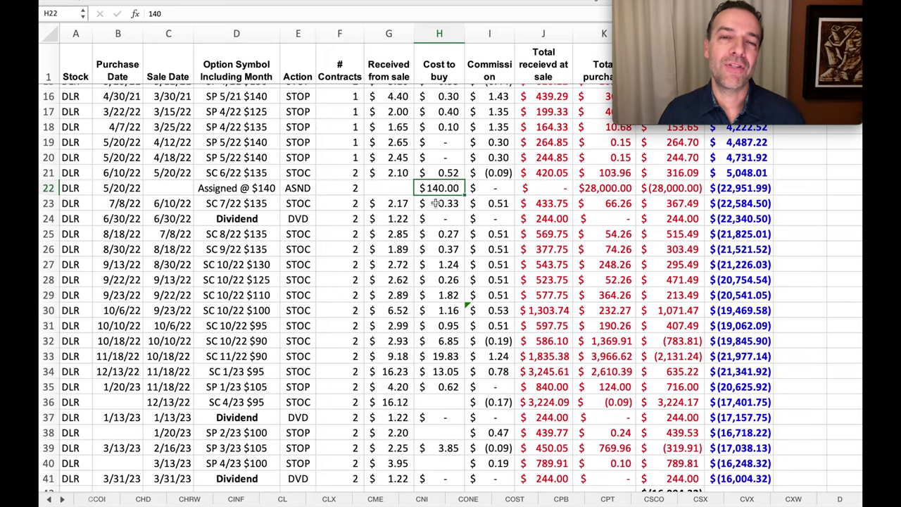
{"action": "scroll", "coordinate": [436, 204], "scroll_direction": "down", "scroll_amount": 8}
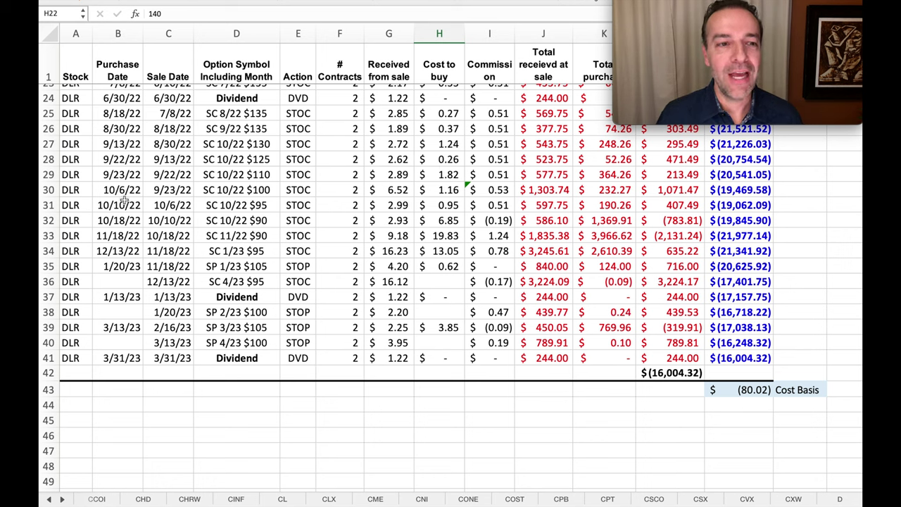
Inspect the DLR trades in rows 31 to 41 and the running total for the SC 10/22 $95 call.
{"action": "left_click_drag", "start_coordinate": [118, 204], "coordinate": [273, 363]}
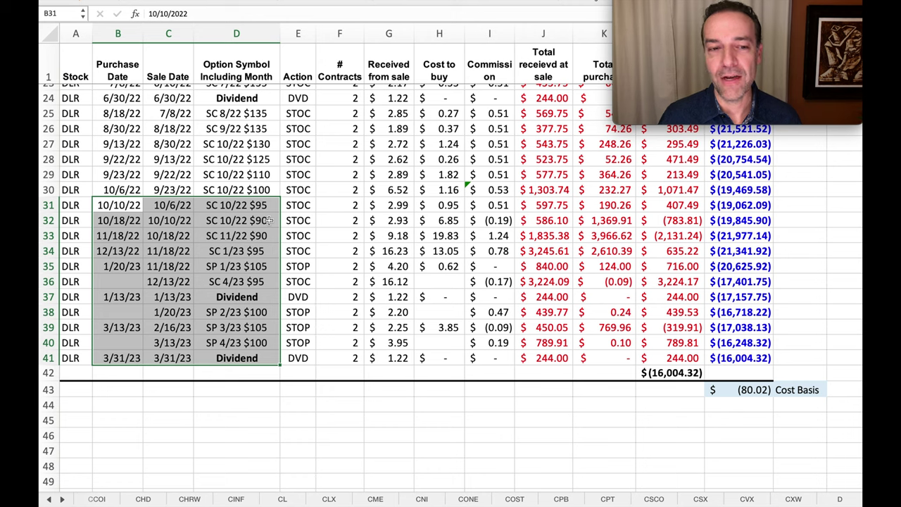
{"action": "left_click", "coordinate": [268, 220]}
{"action": "left_click", "coordinate": [725, 205]}
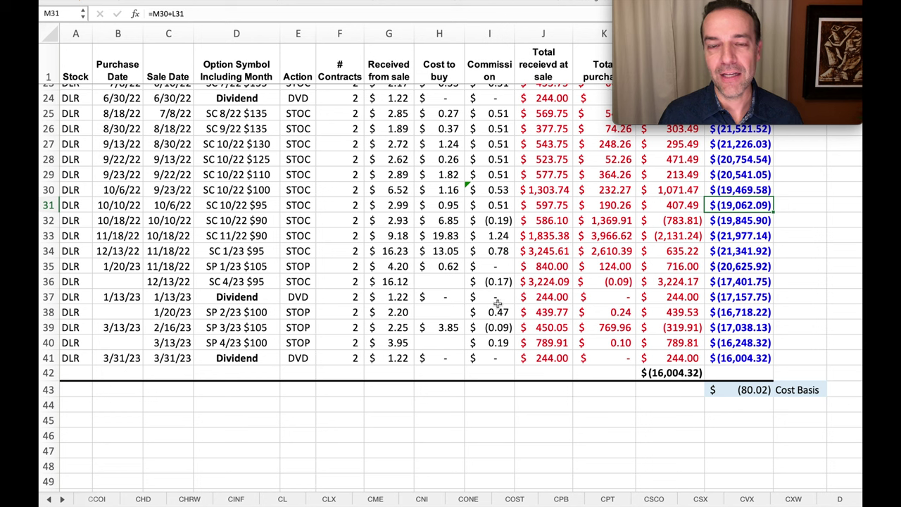
Switch to Discord to read the posted trade alerts in the live-alerts channel.
{"action": "key", "text": "super+Tab"}
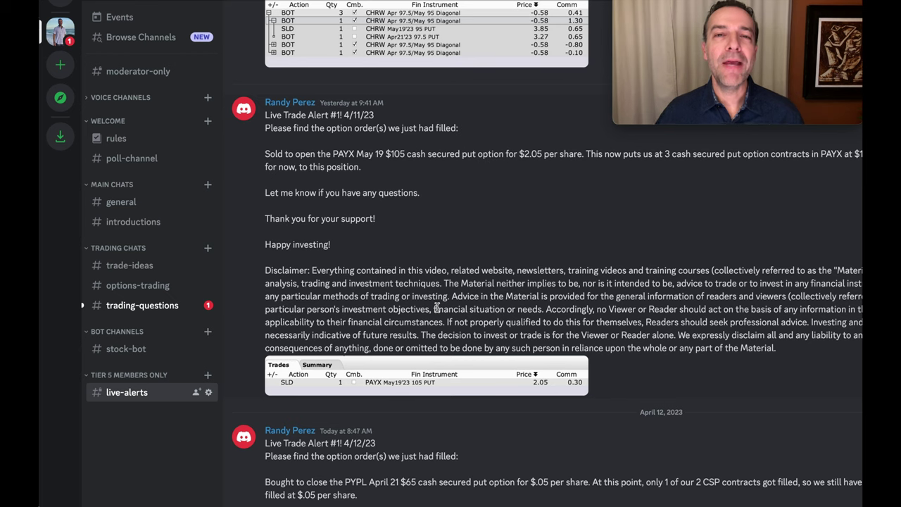